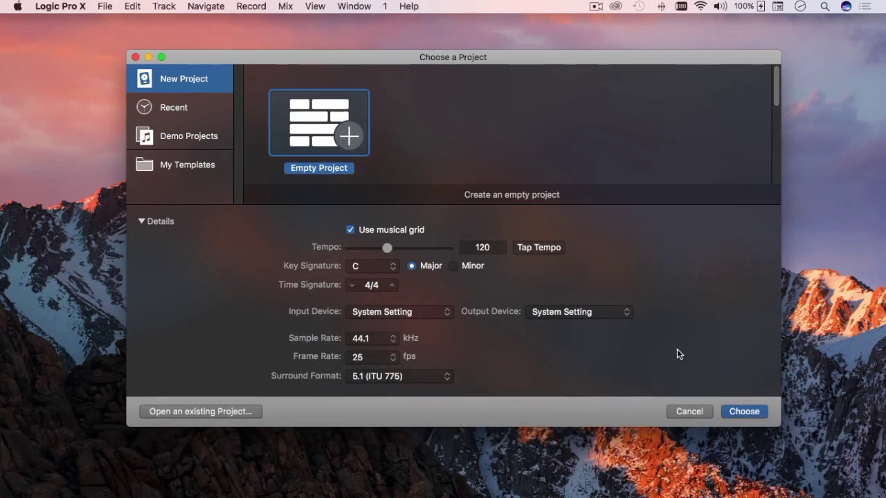
Step: Create an empty project with a single Software Instrument track, Inst 1, keeping Smart Tempo on KEEP
click(739, 410)
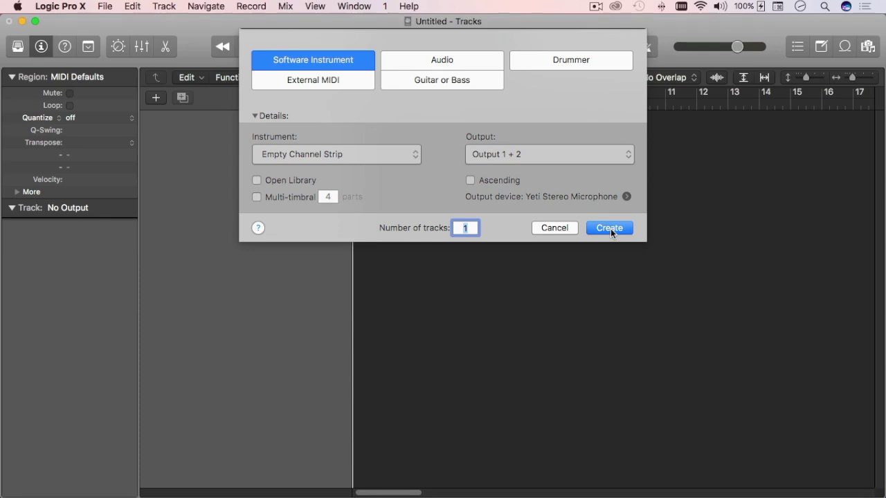
click(610, 228)
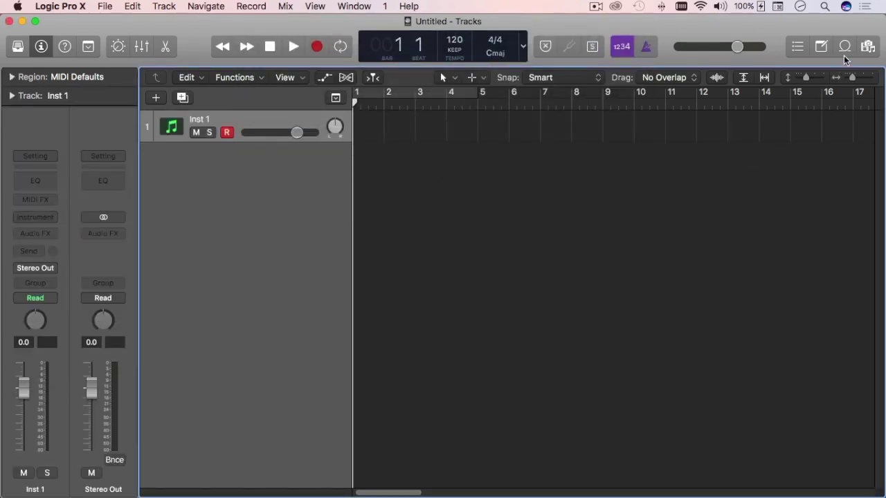
click(455, 50)
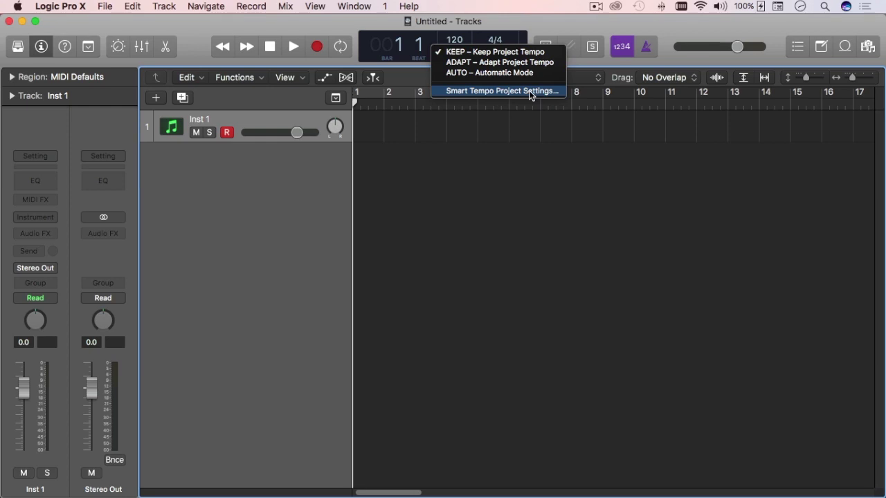
Step: Open Smart Tempo Project Settings from the KEEP menu in the LCD
click(529, 90)
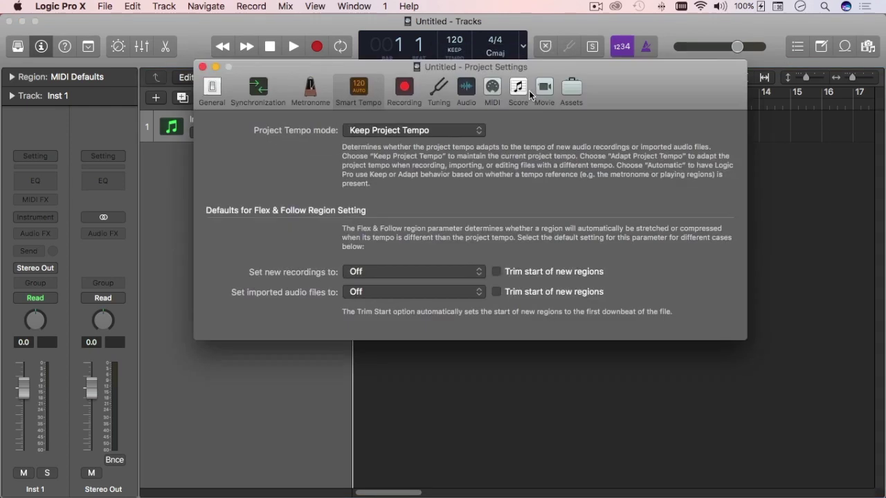
Step: Set imported audio files to On + Align Bars and Beats with Trim start of new regions
click(465, 296)
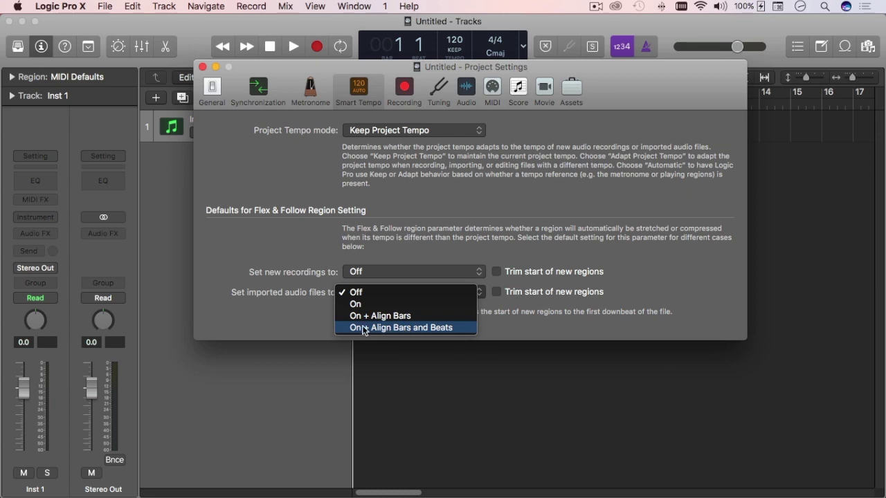
click(416, 328)
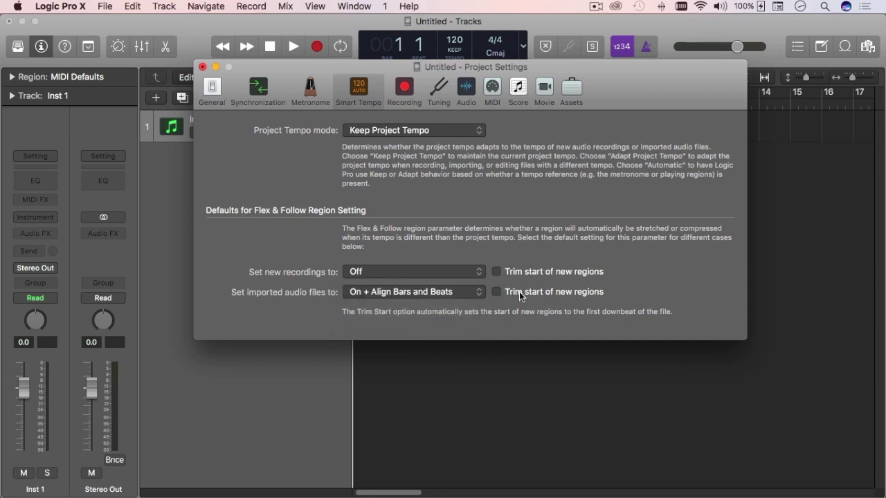
click(497, 292)
click(202, 67)
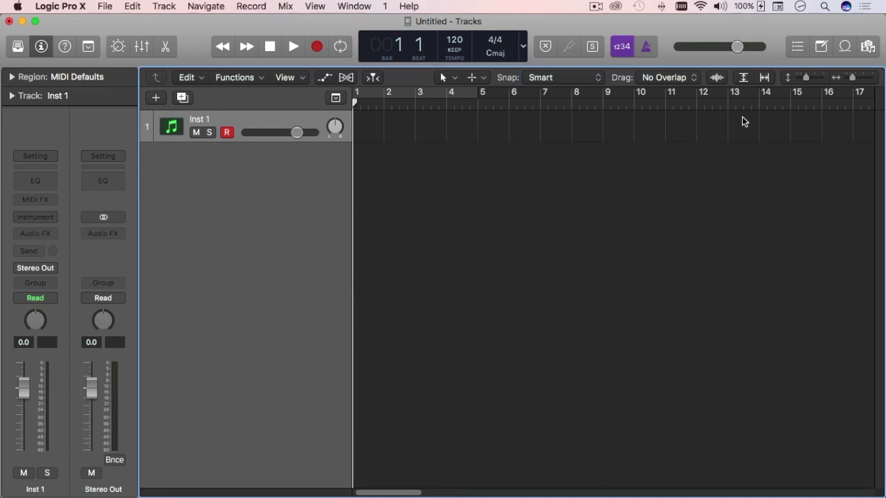
Step: In the All Files browser, navigate from Documents and Music to the Music Radar Clean Breaks folder
click(868, 47)
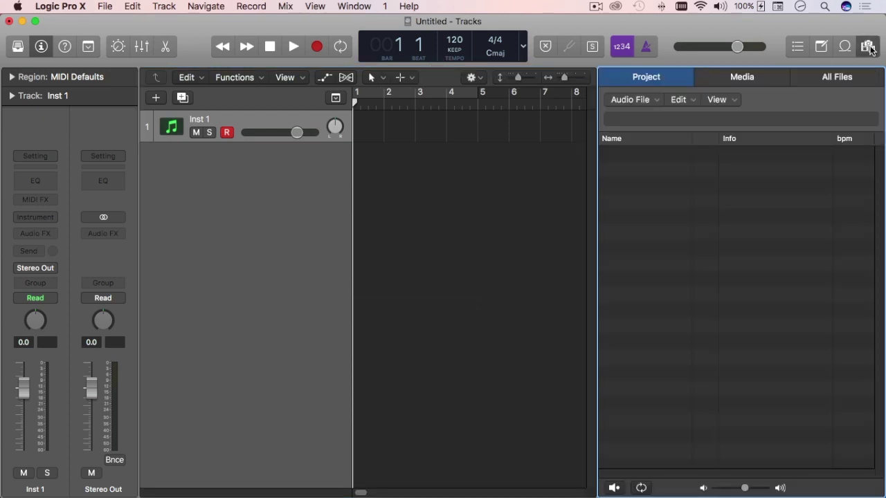
click(836, 77)
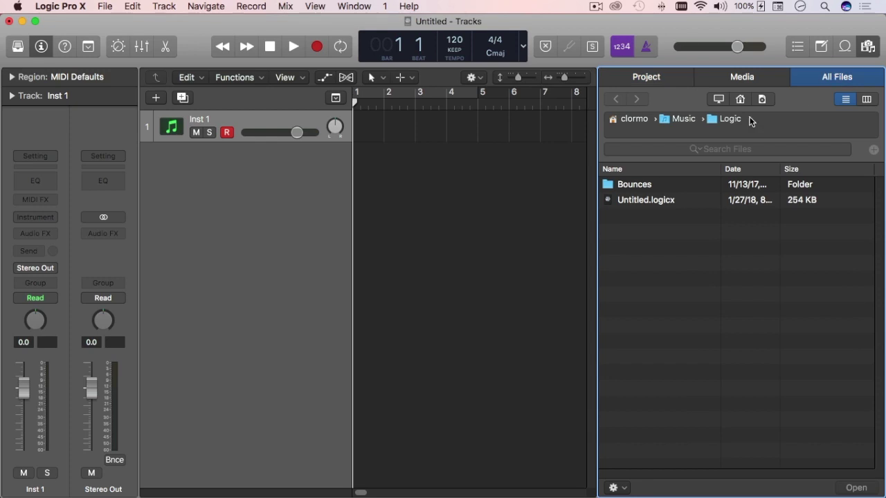
click(718, 99)
click(647, 186)
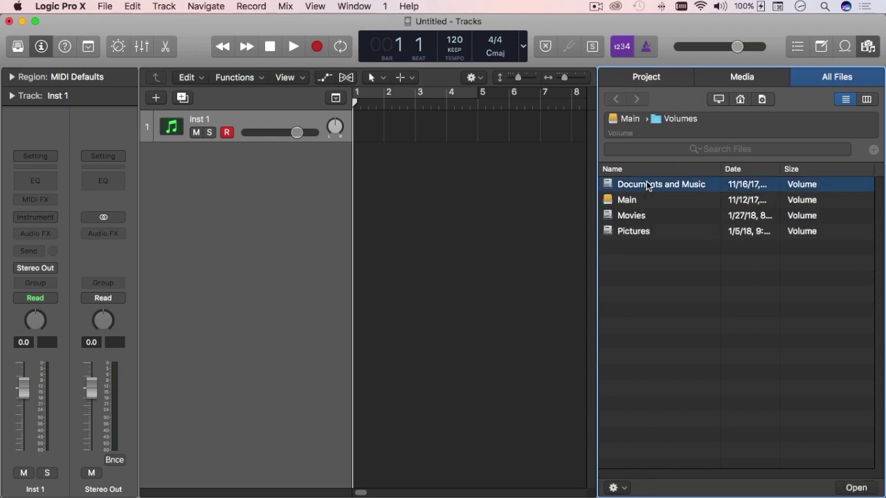
double_click(647, 185)
double_click(645, 215)
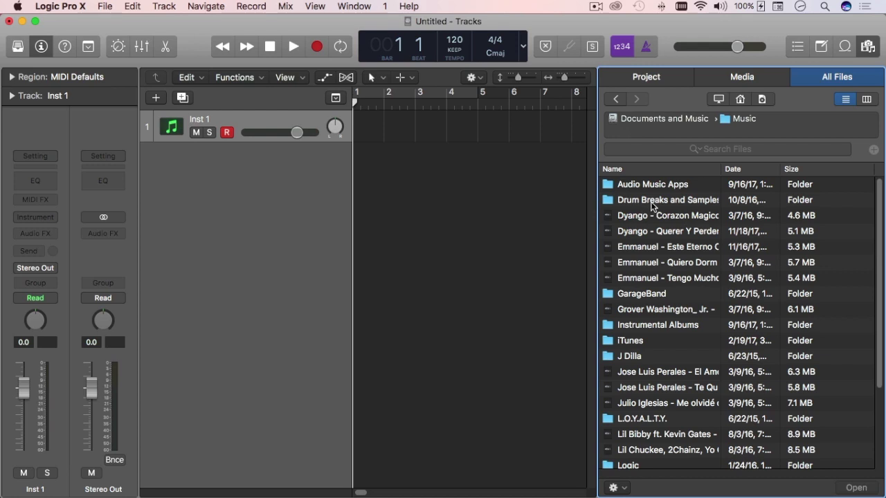
double_click(651, 203)
click(645, 230)
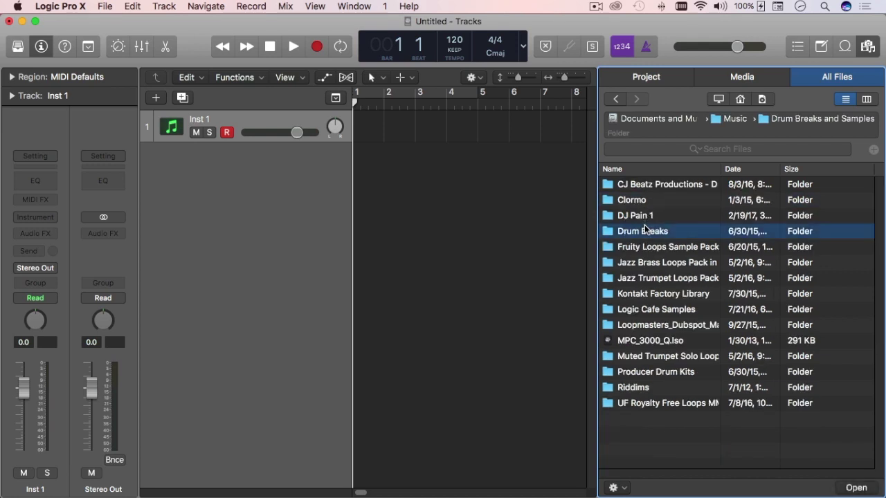
double_click(645, 231)
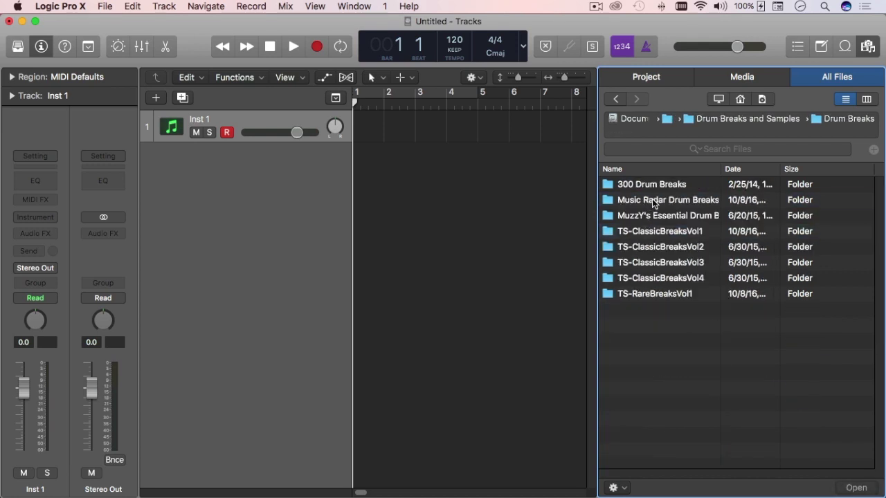
double_click(653, 201)
double_click(653, 185)
Step: Audition Drum_Break16 (86 BPM) and try dragging it toward the Tracks area
scroll(763, 272, down, 1)
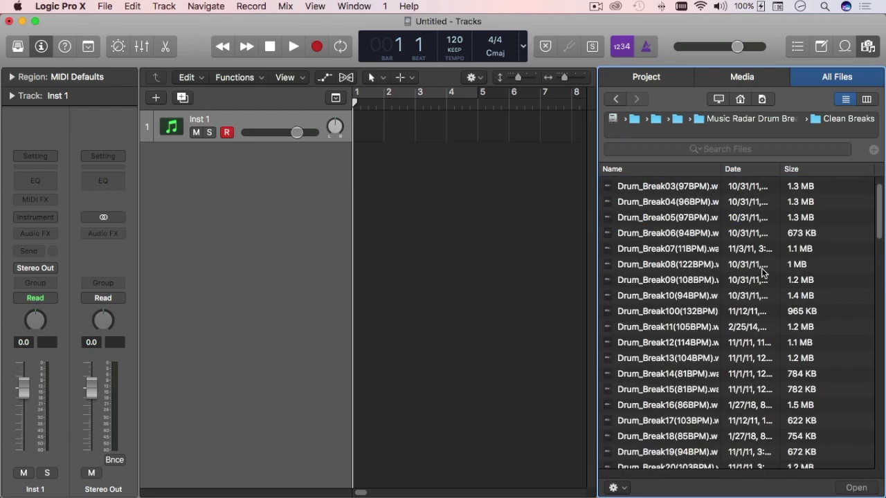
scroll(763, 272, down, 3)
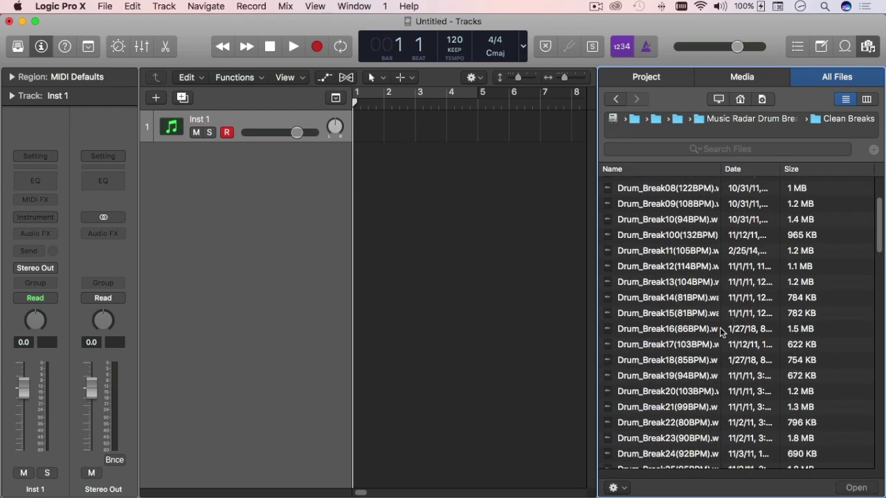
scroll(716, 329, down, 2)
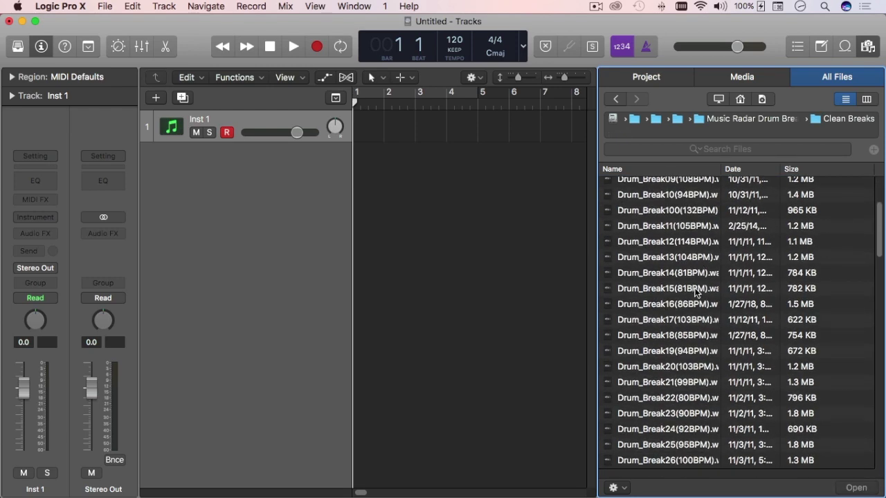
click(688, 306)
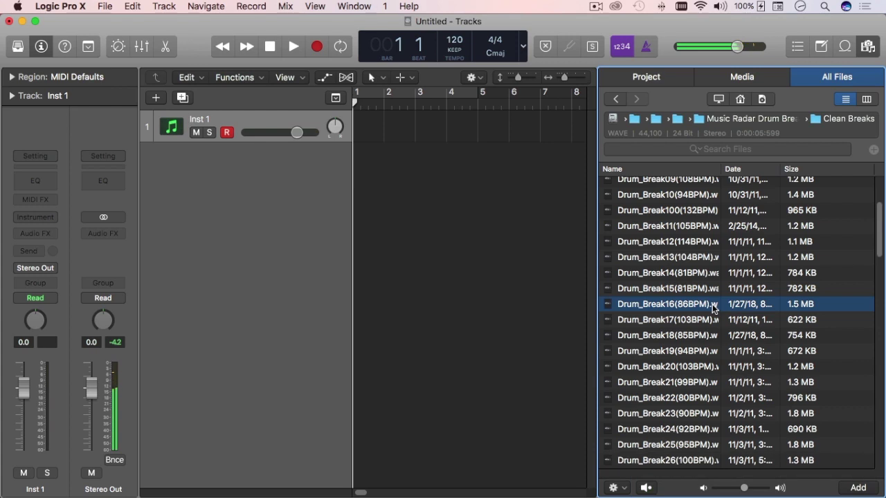
drag(713, 304, 660, 308)
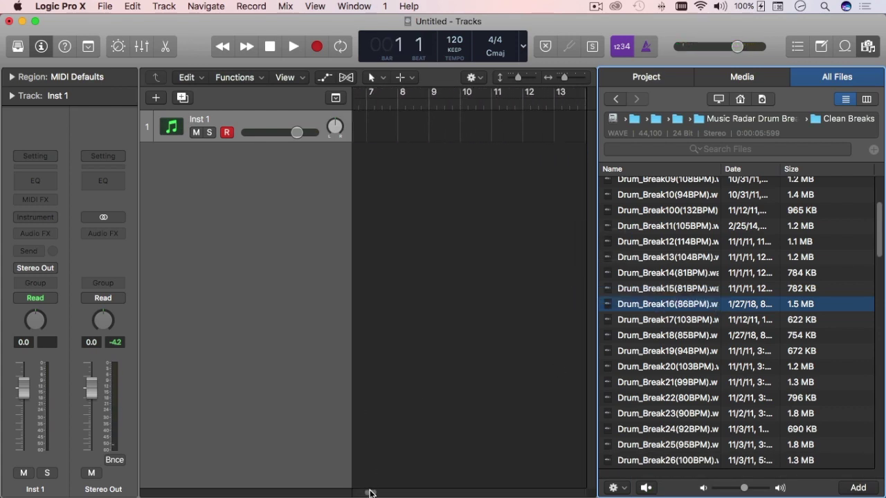
Step: Switch Smart Tempo to ADAPT and drag Drum_Break16 onto a new track at bar 1
click(348, 492)
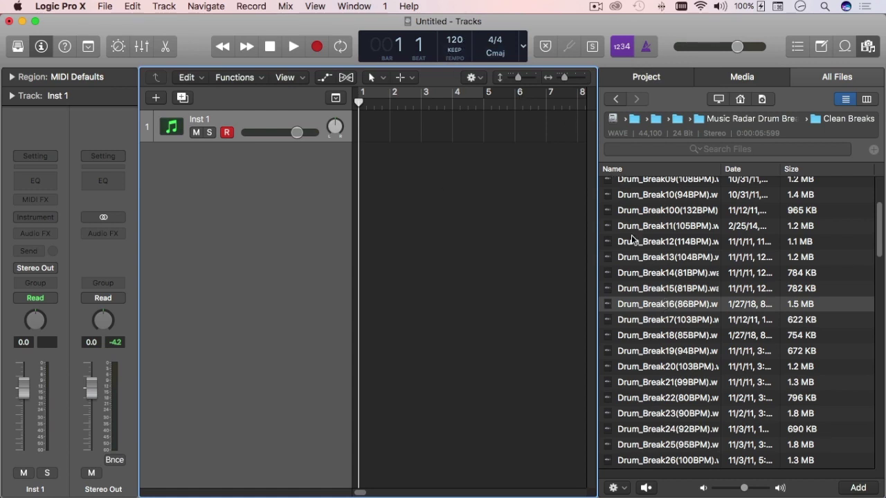
click(457, 50)
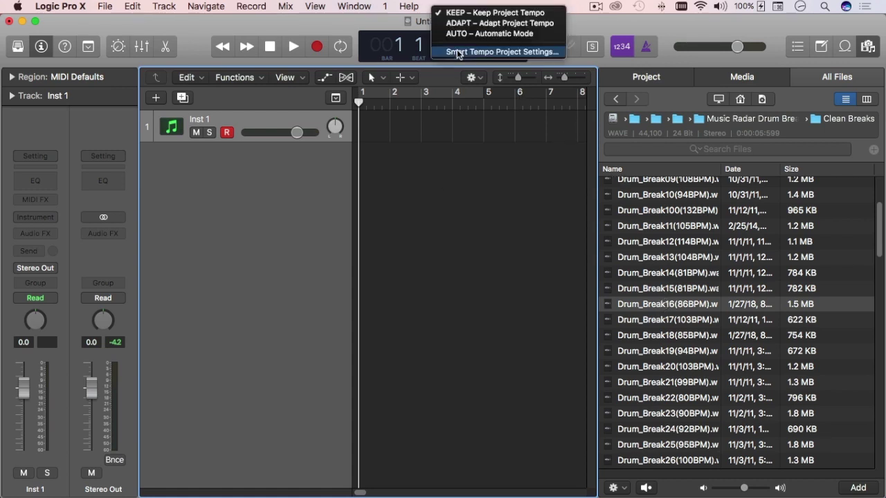
click(483, 24)
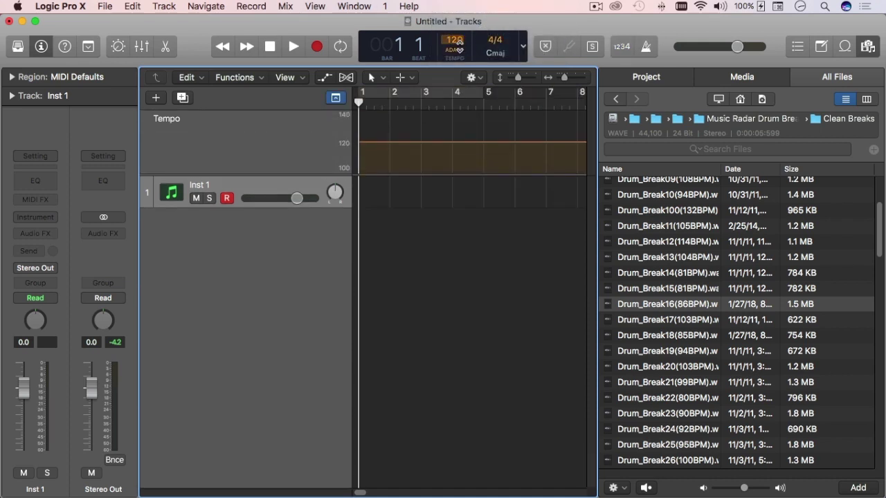
click(690, 309)
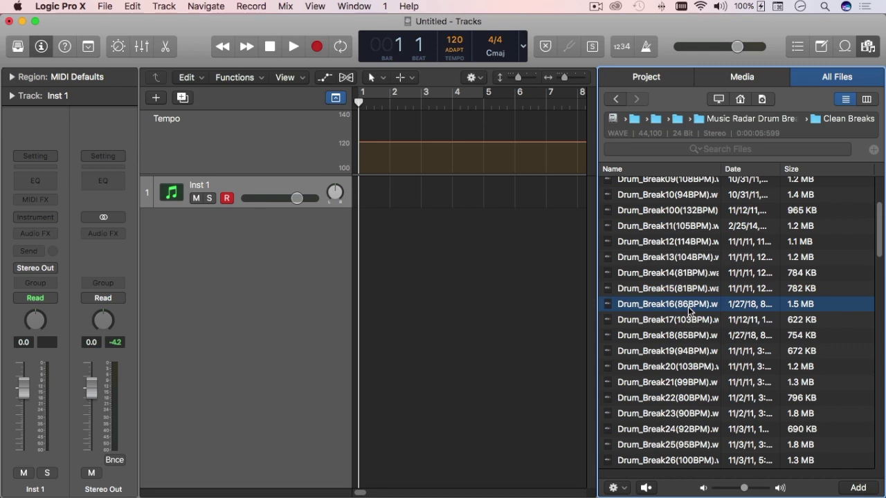
drag(688, 311, 360, 224)
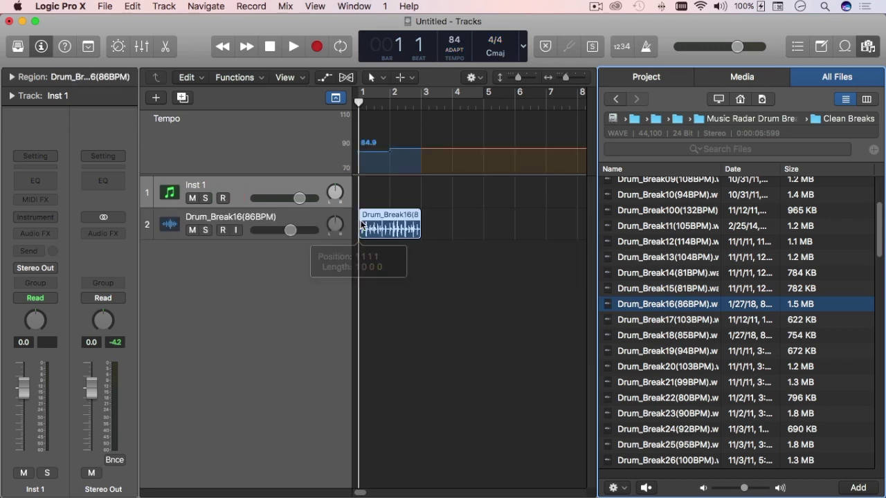
Step: Close the browser, zoom in on the first bars, and turn on Cycle mode
click(869, 47)
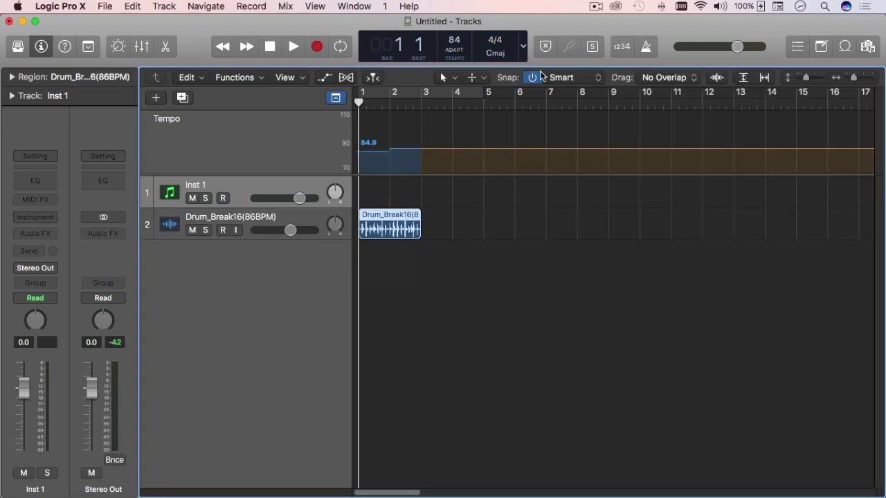
ctrl+alt+click(414, 363)
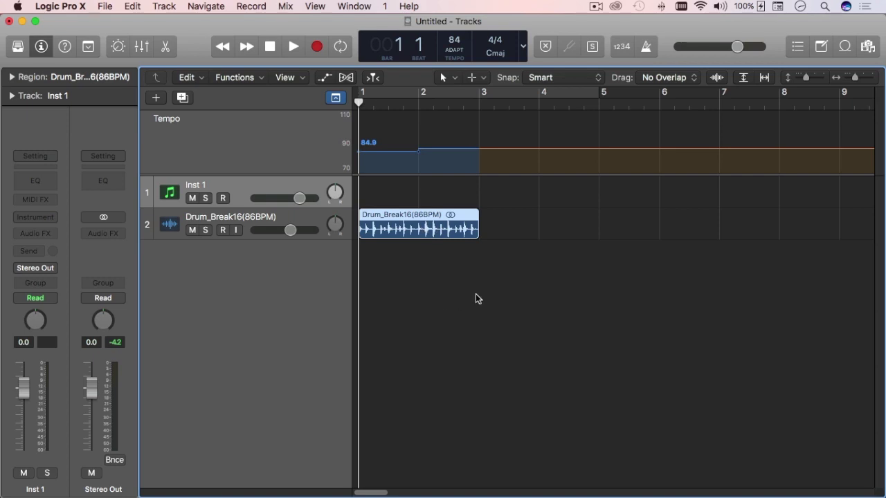
key(c)
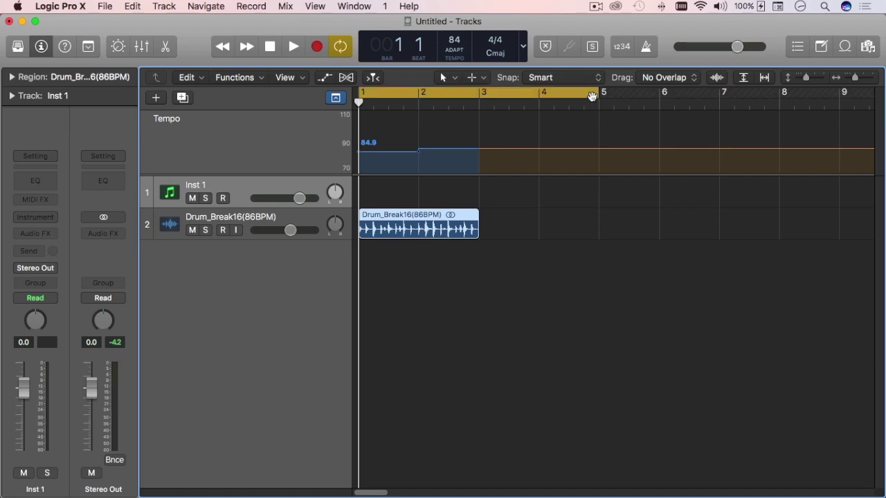
Step: Set the cycle range to the drum break region and start looped playback
key(u)
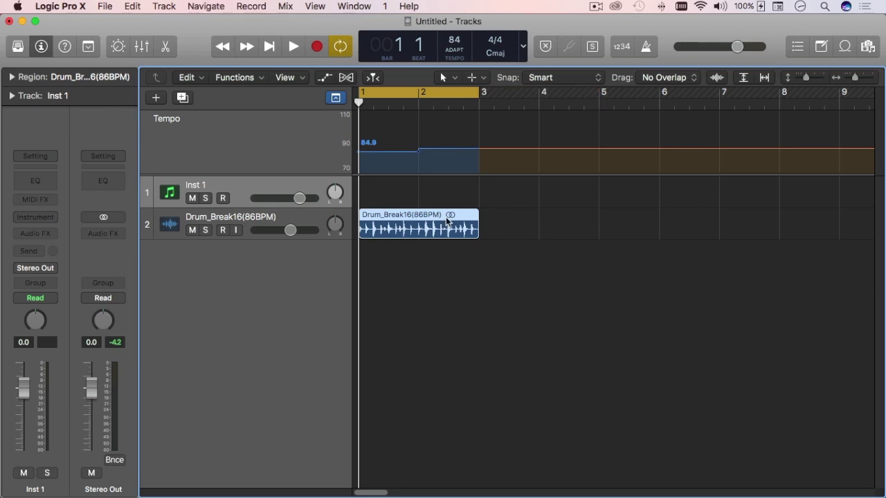
key(space)
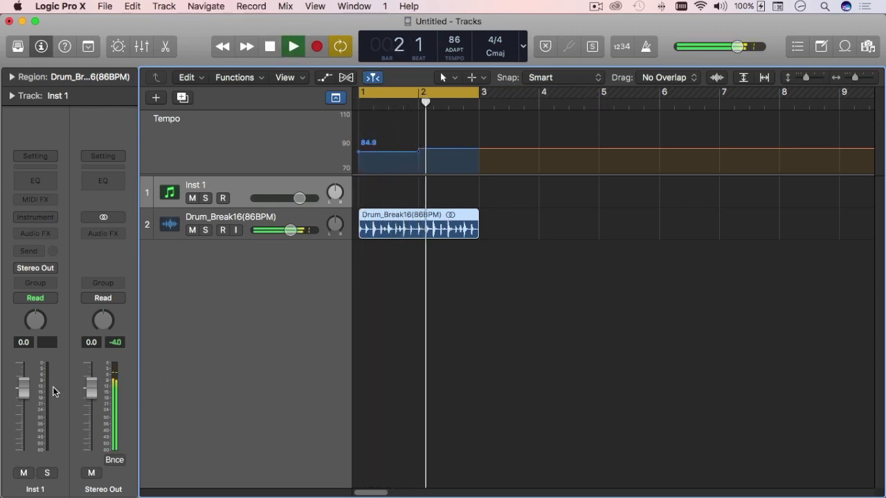
drag(23, 388, 22, 416)
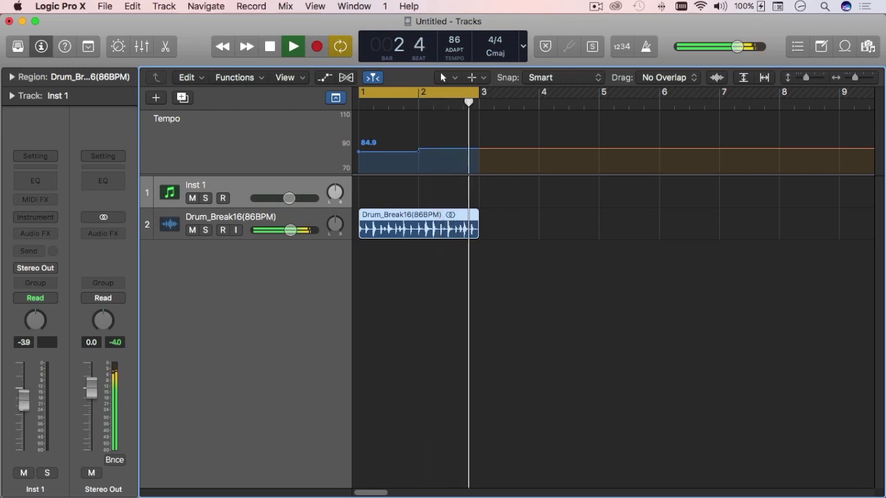
drag(22, 416, 22, 391)
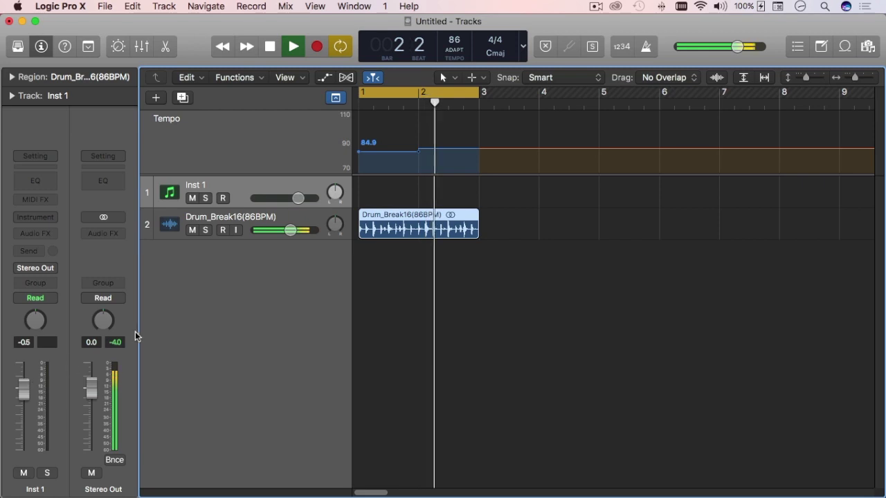
Step: Lower the Drum_Break16 track to -6.4 dB and replay the break from bar 1
click(275, 214)
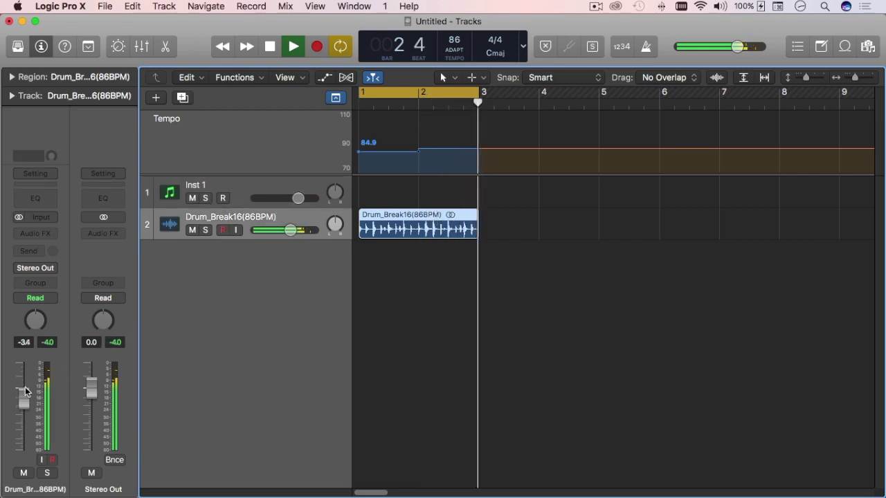
drag(24, 400, 24, 409)
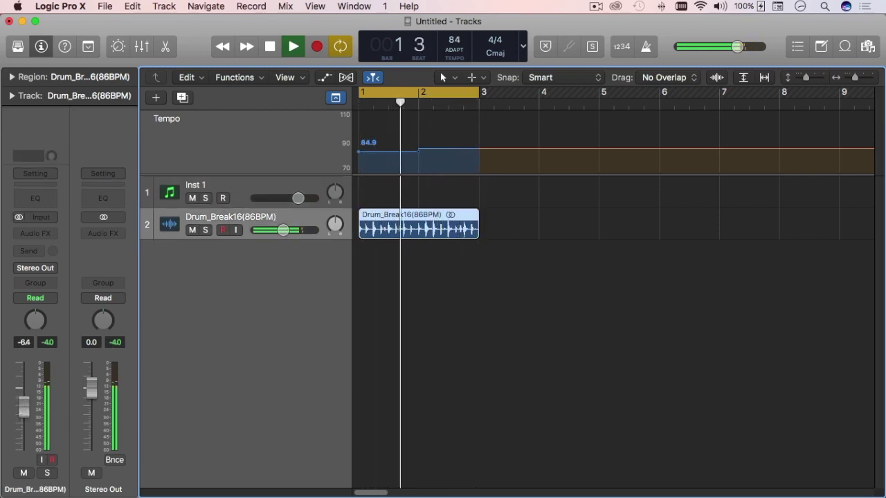
key(space)
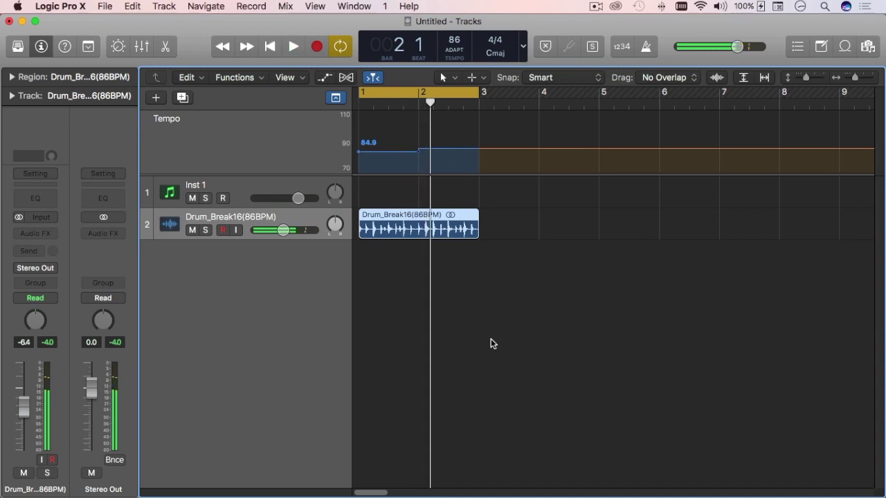
key(Return)
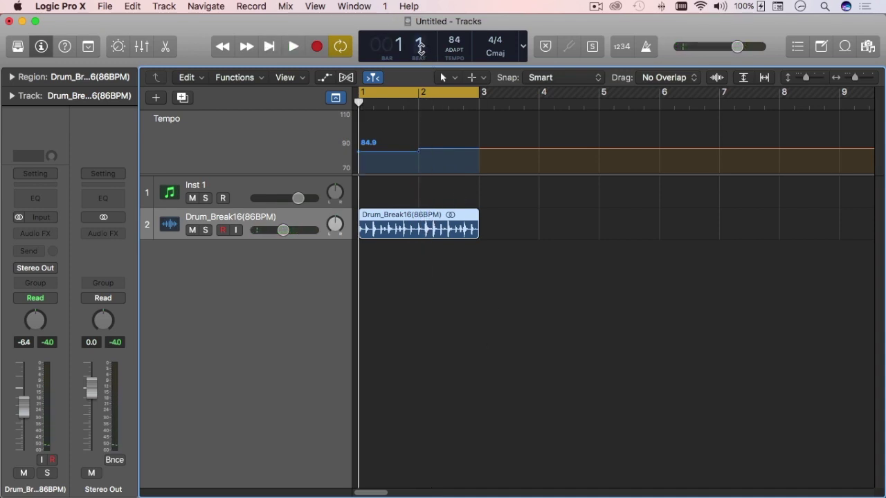
key(space)
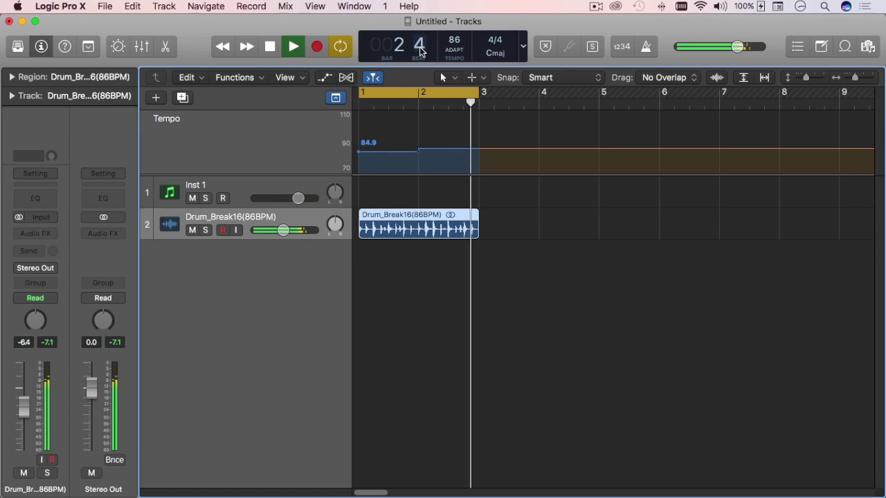
key(space)
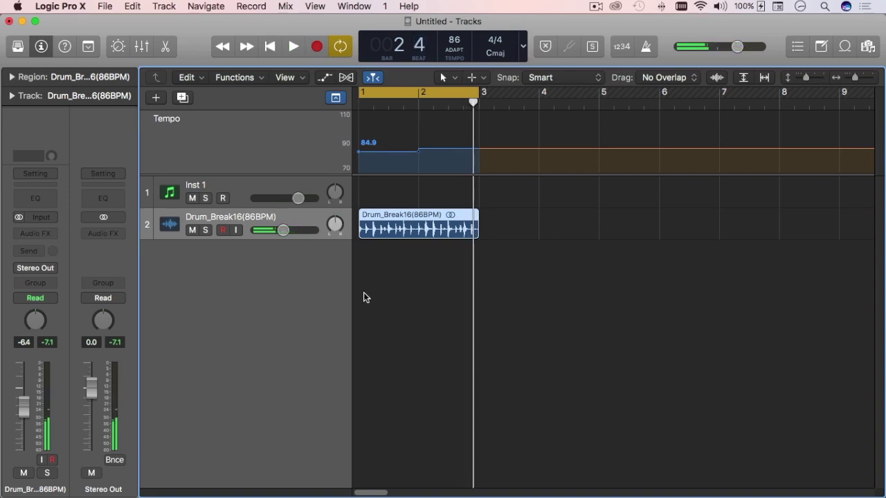
key(Return)
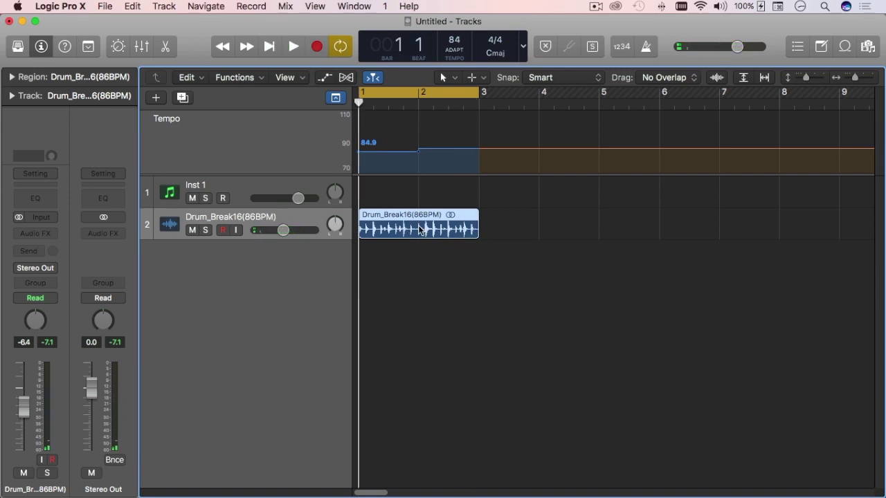
Step: Change the Smart Tempo mode from ADAPT to KEEP, holding tempo at 84.9
click(456, 56)
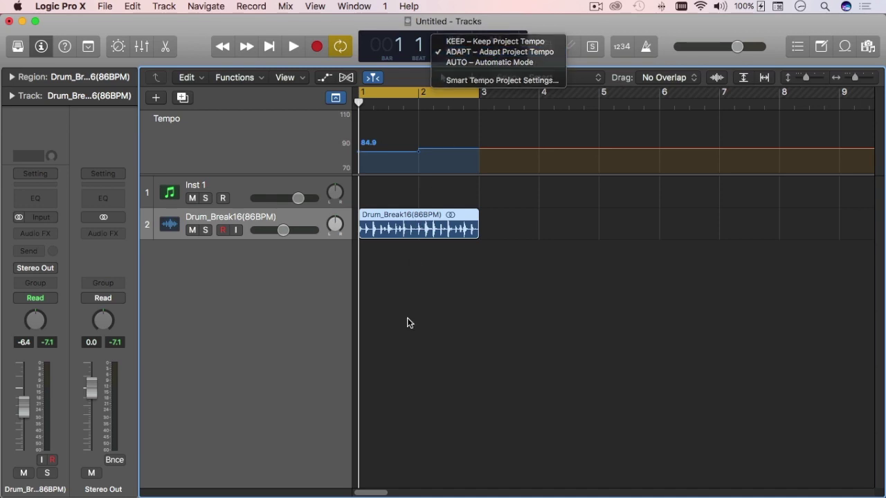
click(460, 234)
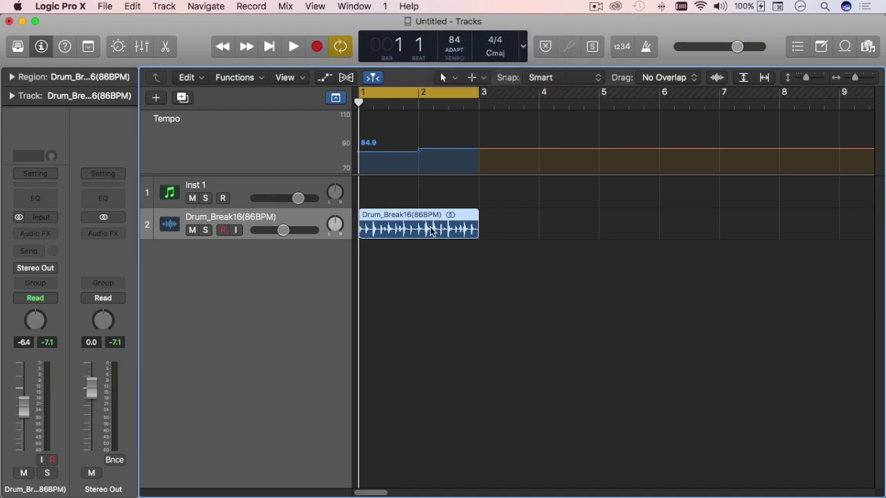
click(454, 54)
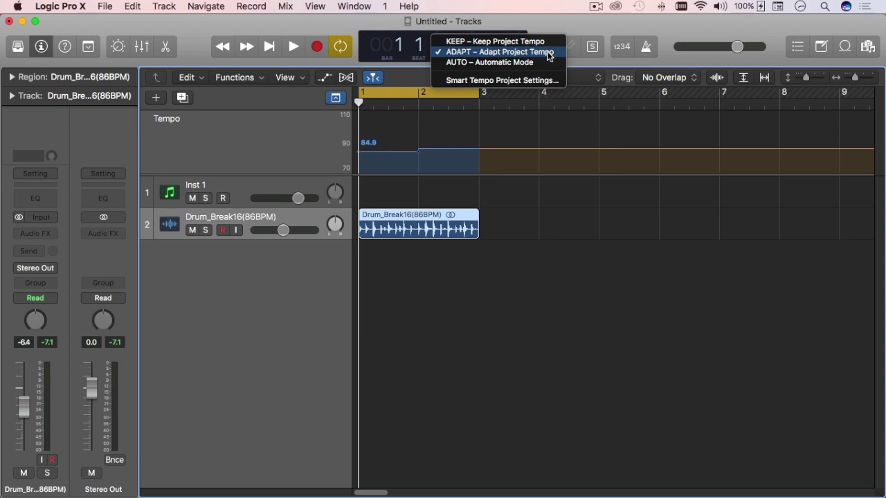
click(484, 41)
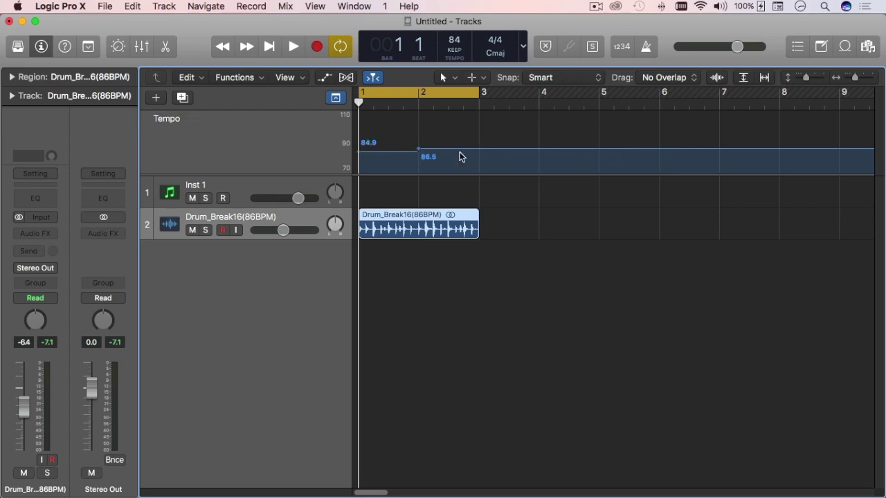
Step: Navigate the browser to Loopmasters_Dubspot_Materials > DEEP HOUSE > Bass Loops
click(868, 47)
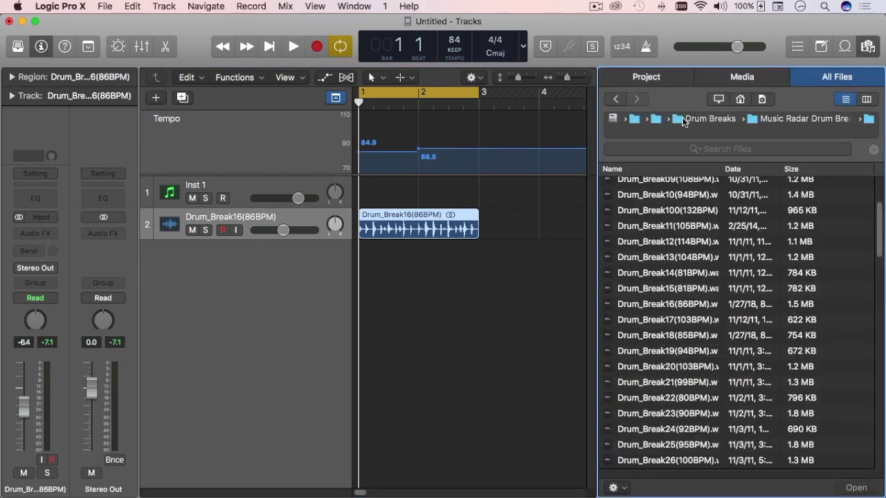
click(666, 119)
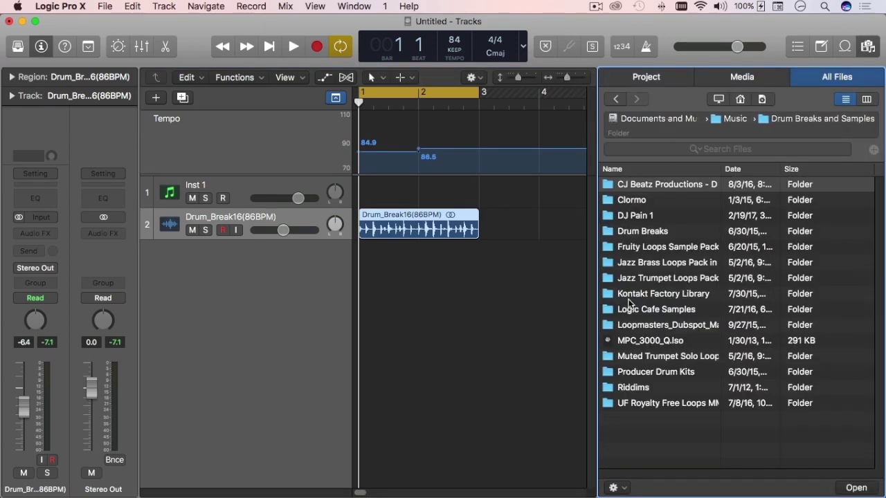
double_click(637, 330)
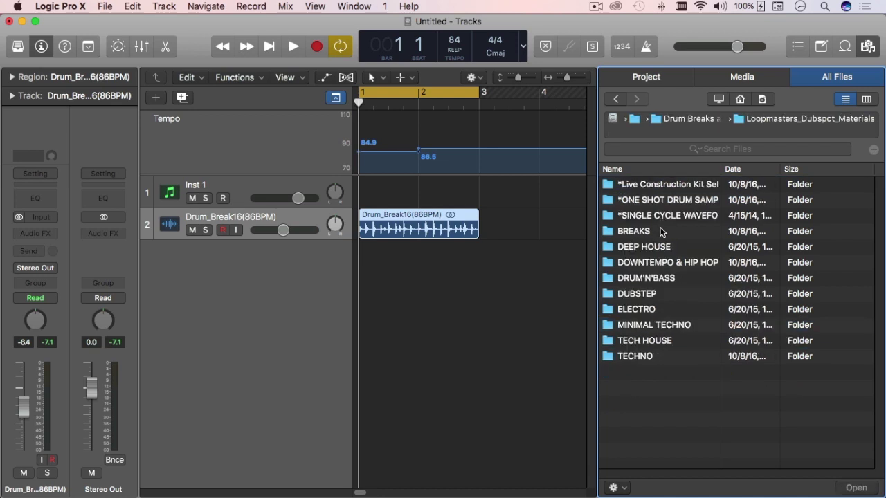
double_click(655, 249)
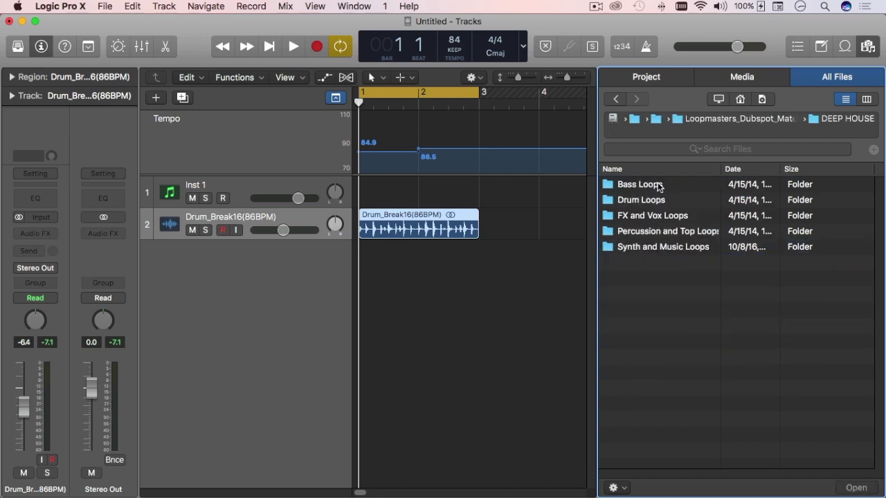
click(658, 186)
double_click(658, 187)
Step: Preview several bass loops, settling on DH2_125_C_BASS_20.wav
click(674, 266)
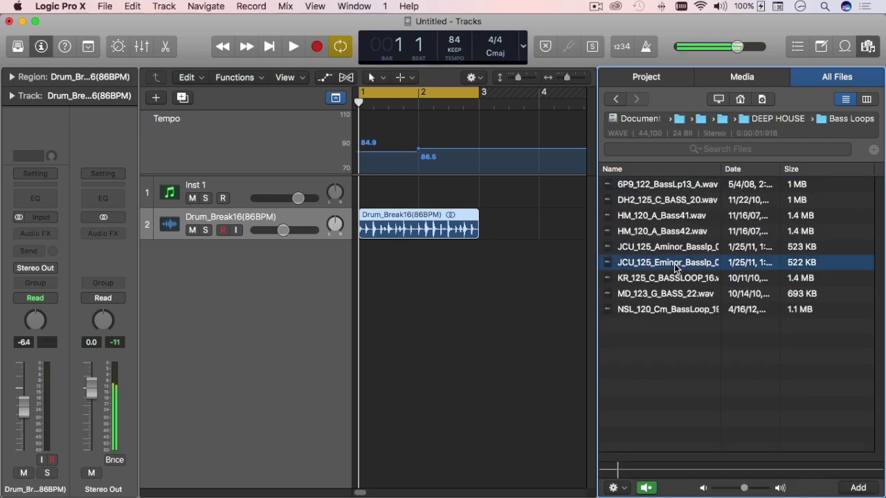
click(674, 278)
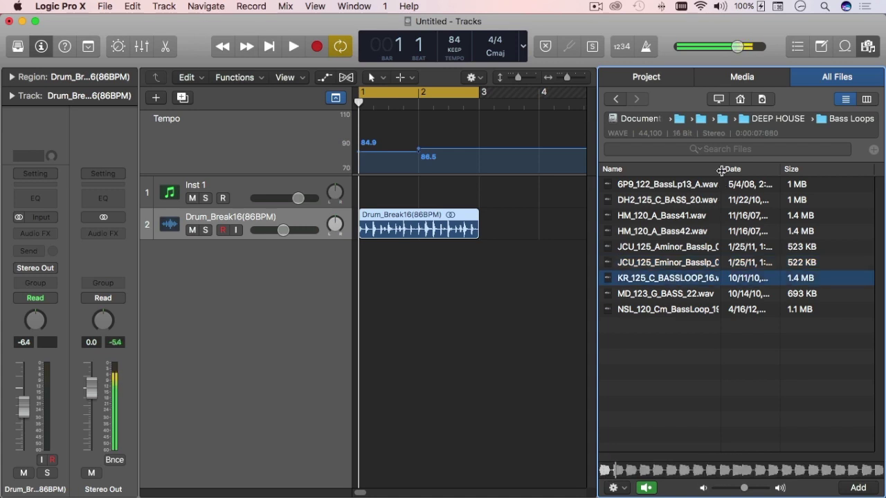
drag(720, 169, 797, 183)
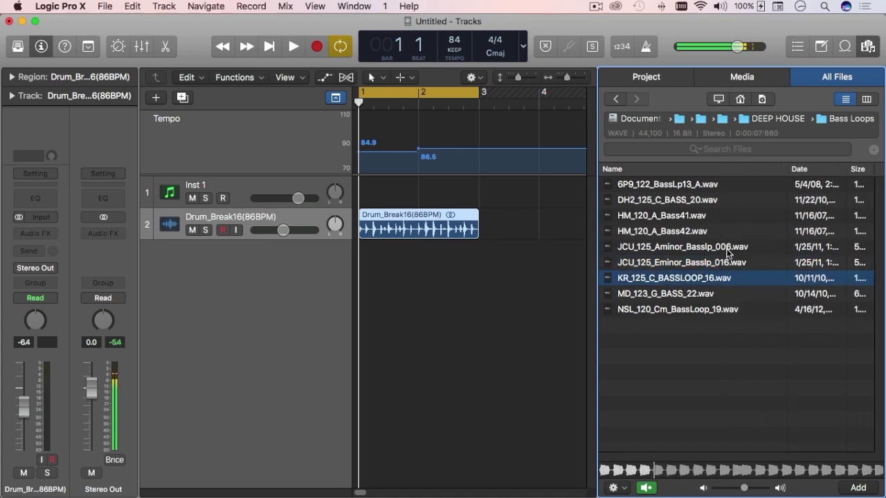
click(692, 294)
click(669, 308)
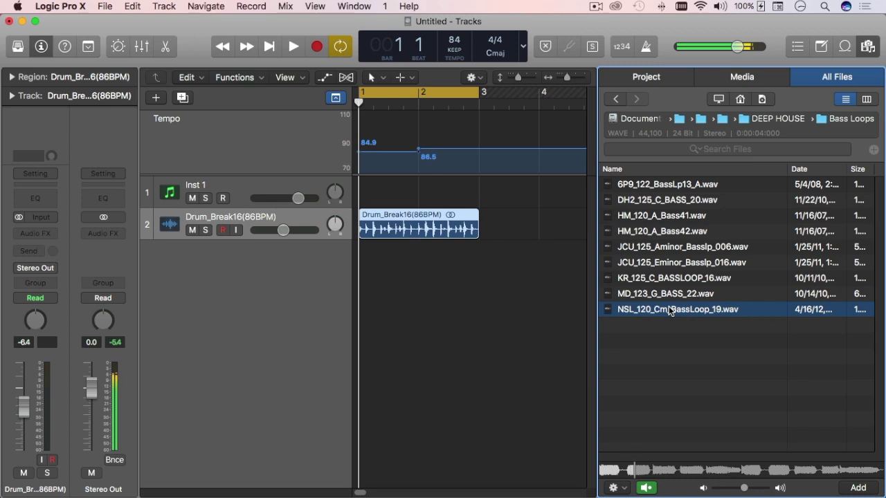
click(662, 235)
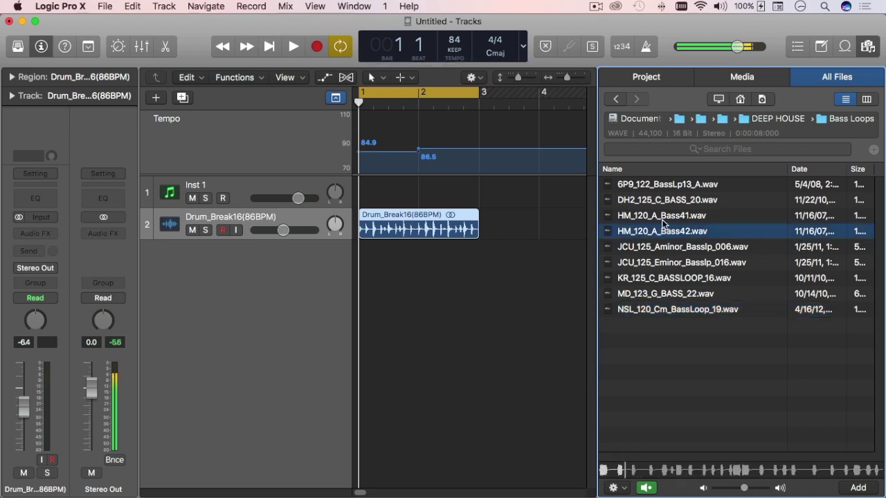
click(663, 220)
click(662, 201)
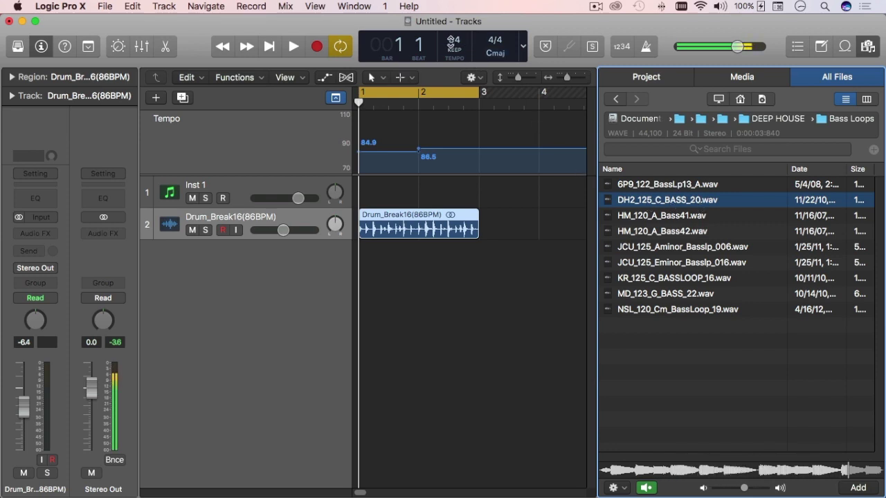
Step: Drag DH2_125_C_BASS_20.wav onto a new track at bar 1 and close the browser
drag(734, 200, 366, 273)
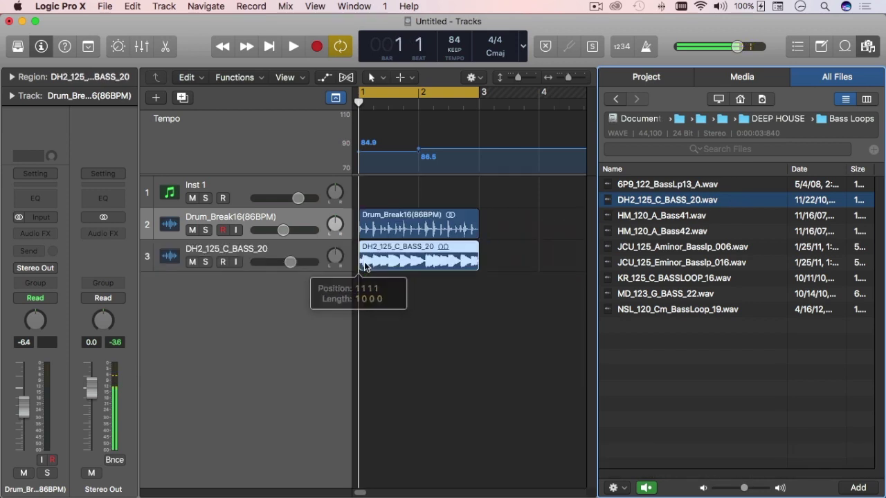
click(868, 50)
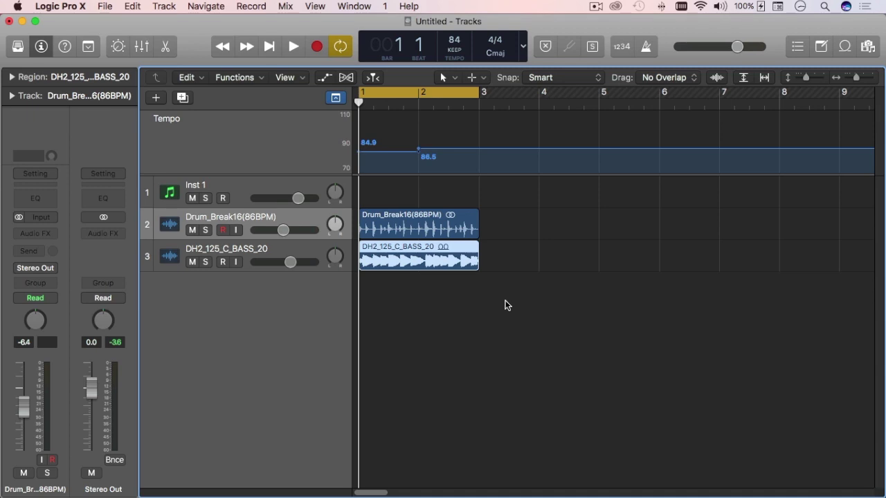
Step: Play DH2_125_C_BASS_20 against the drum break while lowering its fader to -5.9 dB
click(275, 250)
key(space)
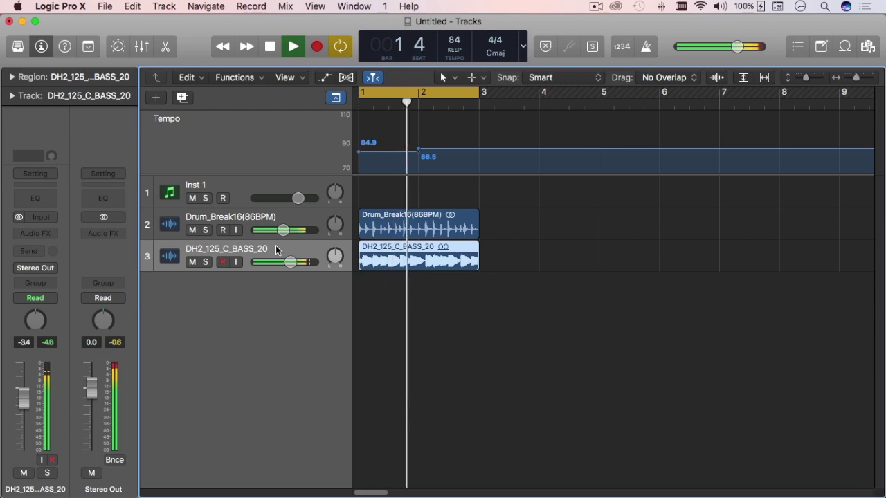
drag(27, 409, 27, 416)
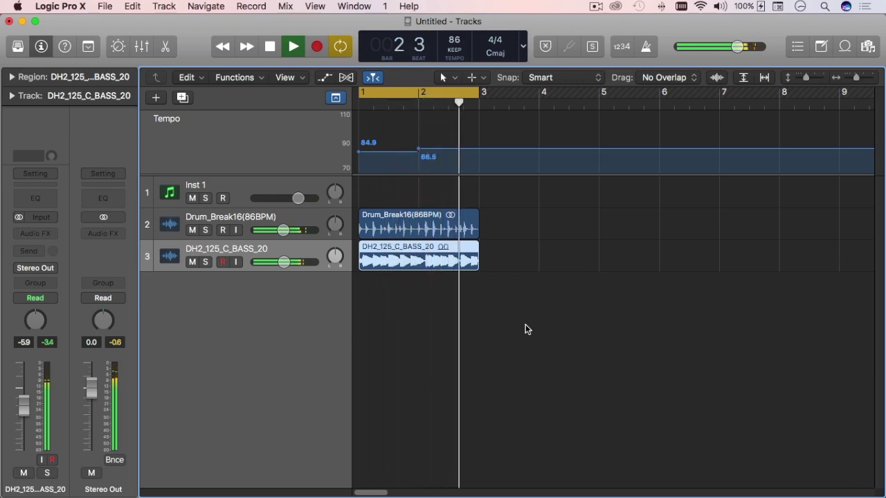
key(space)
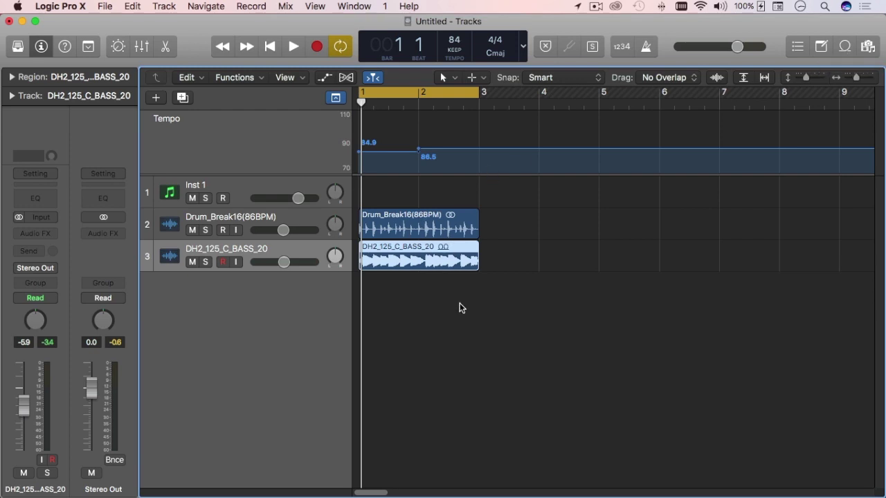
key(Return)
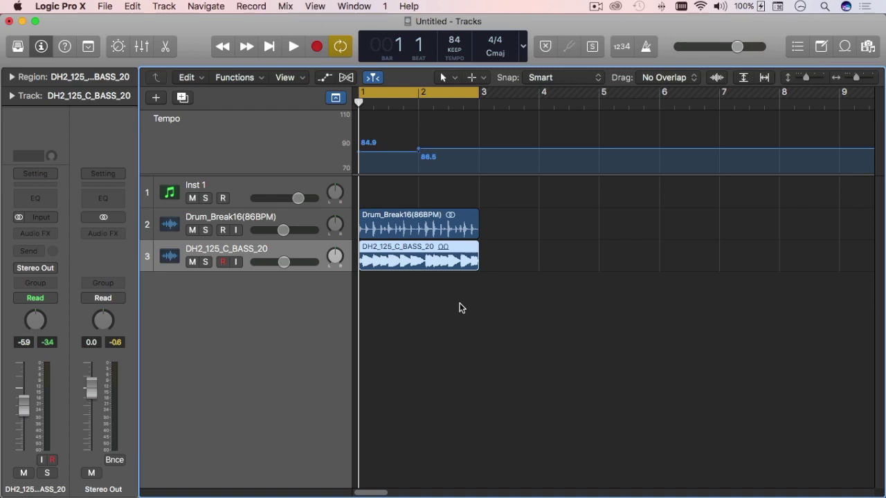
click(461, 307)
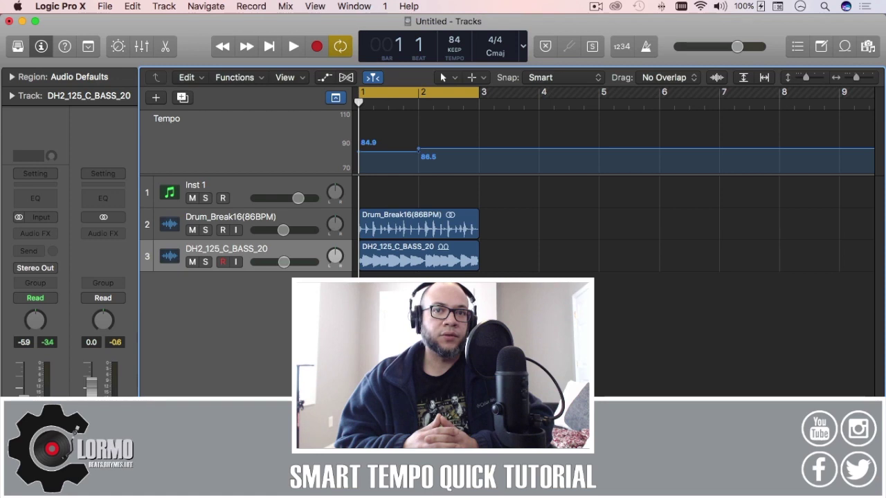
click(228, 192)
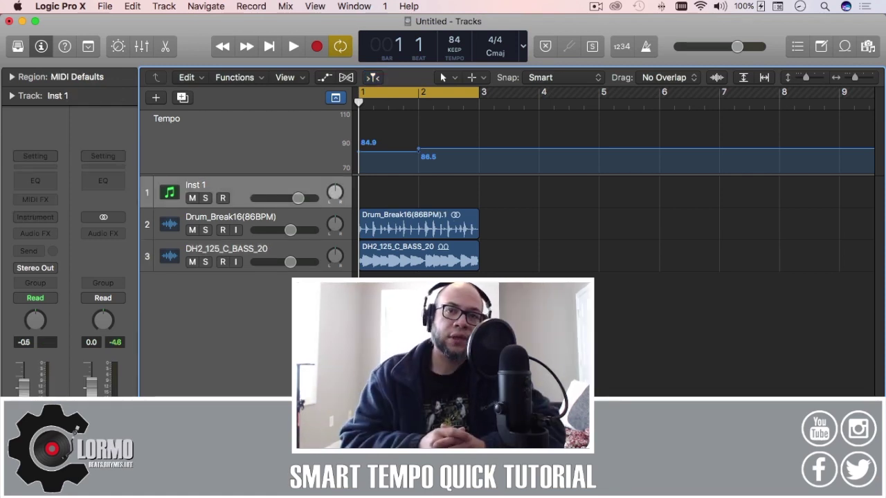